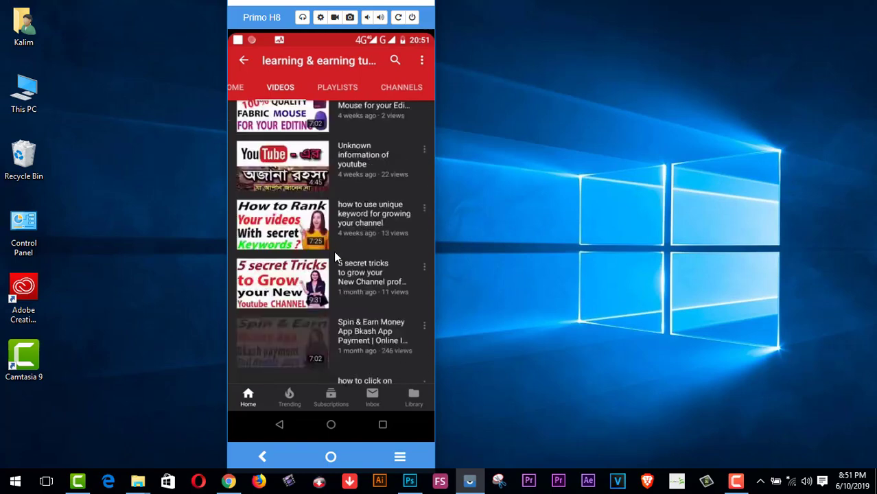
# Step: Browse the channel's uploaded videos in the YouTube app on the mirrored phone
pyautogui.scroll(-10, 334, 256)
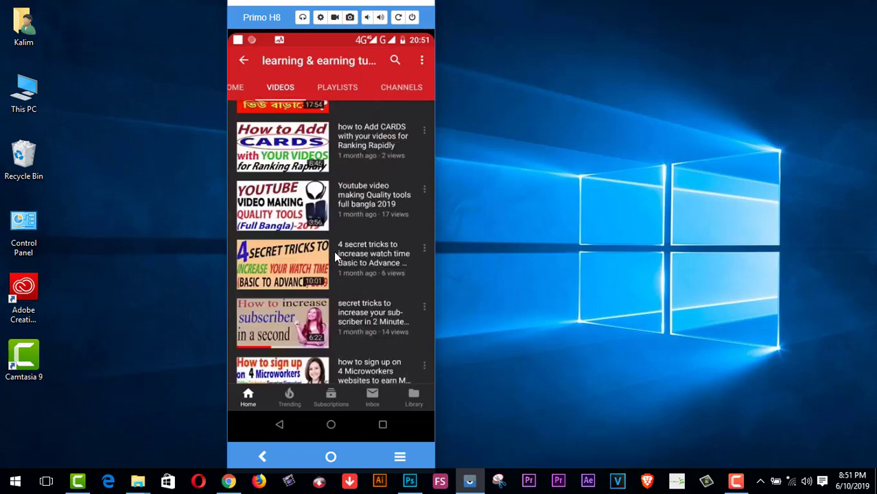
pyautogui.scroll(-10, 335, 256)
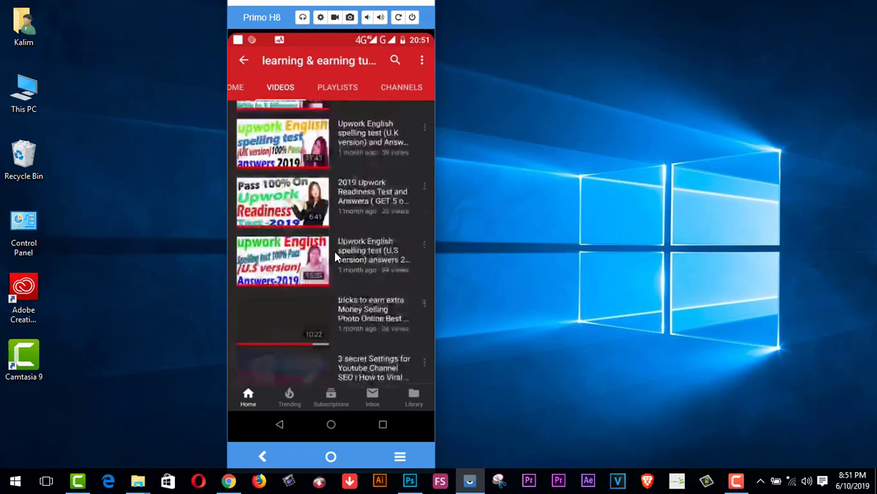
pyautogui.scroll(-5, 334, 256)
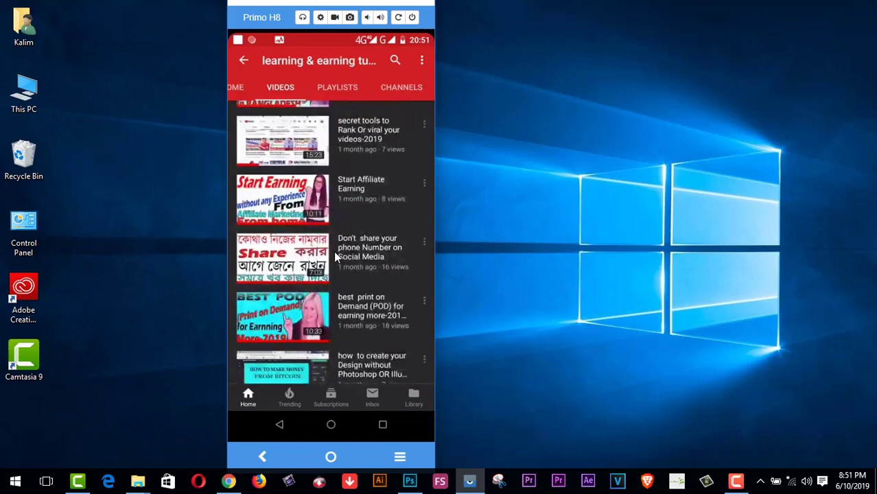
pyautogui.scroll(-10, 335, 256)
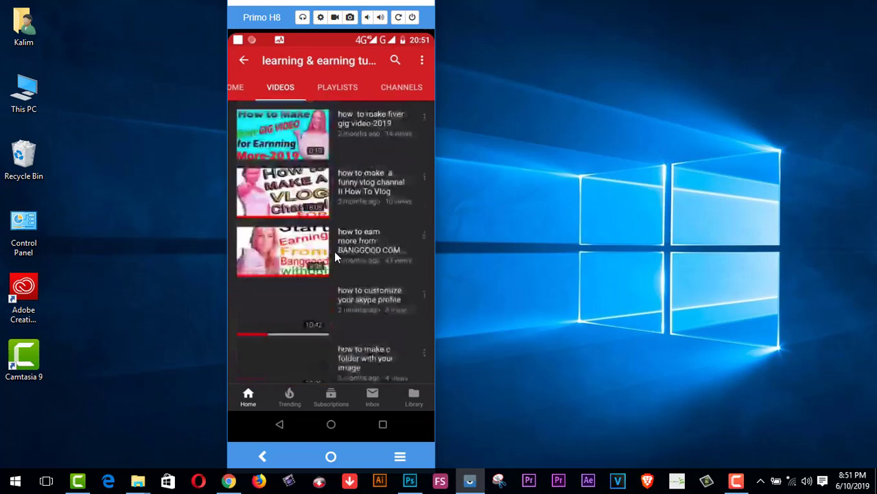
pyautogui.scroll(-10, 334, 256)
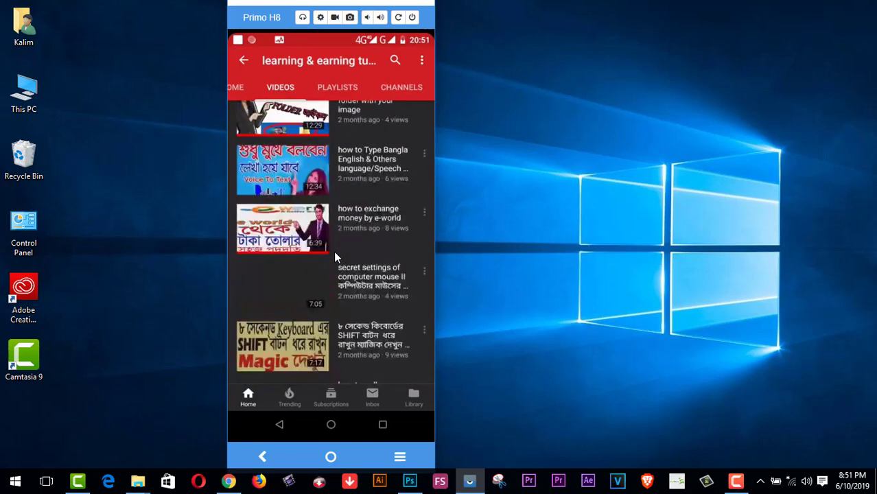
pyautogui.scroll(-5, 335, 256)
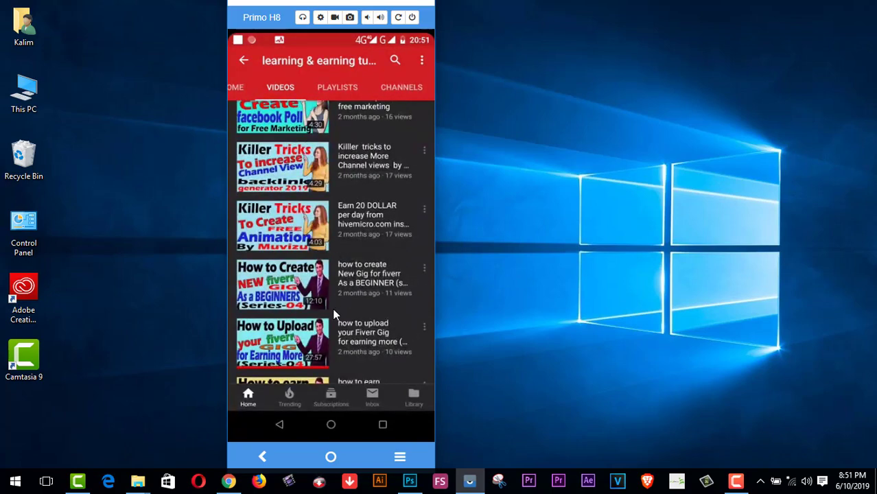
pyautogui.scroll(15, 332, 308)
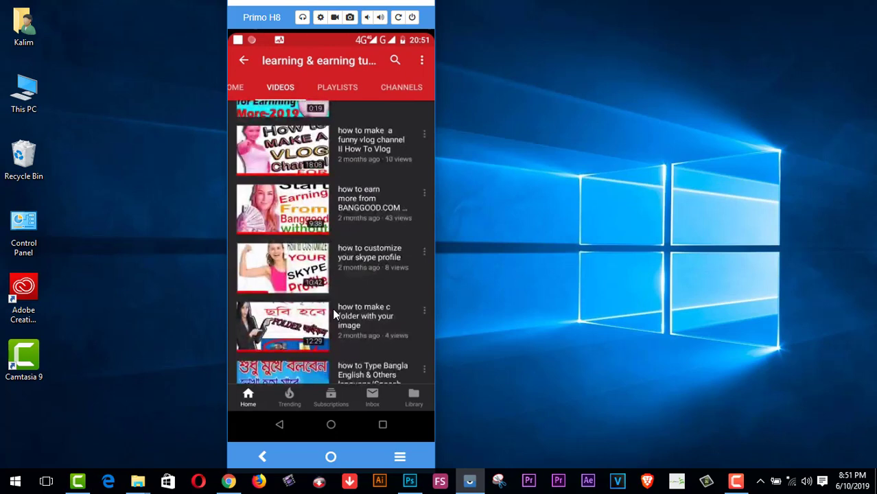
pyautogui.scroll(10, 333, 314)
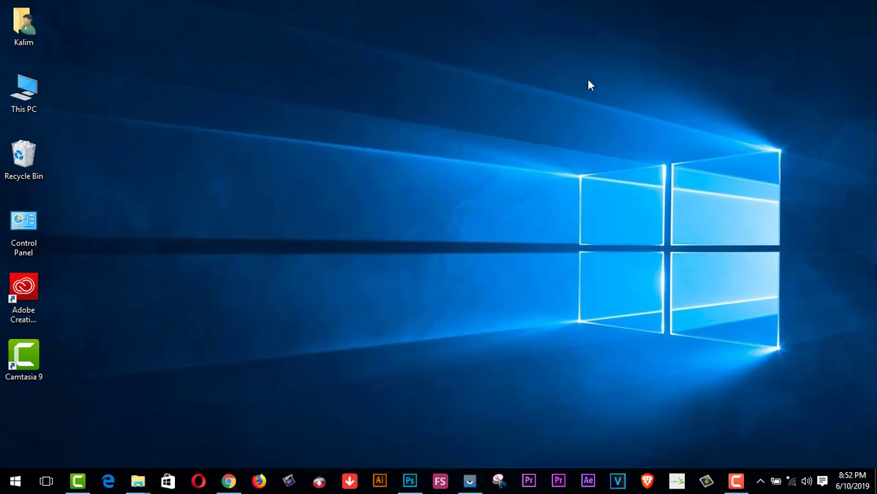
# Step: Switch to Photoshop and examine the T-shirt design enlarged to 200%
pyautogui.click(409, 482)
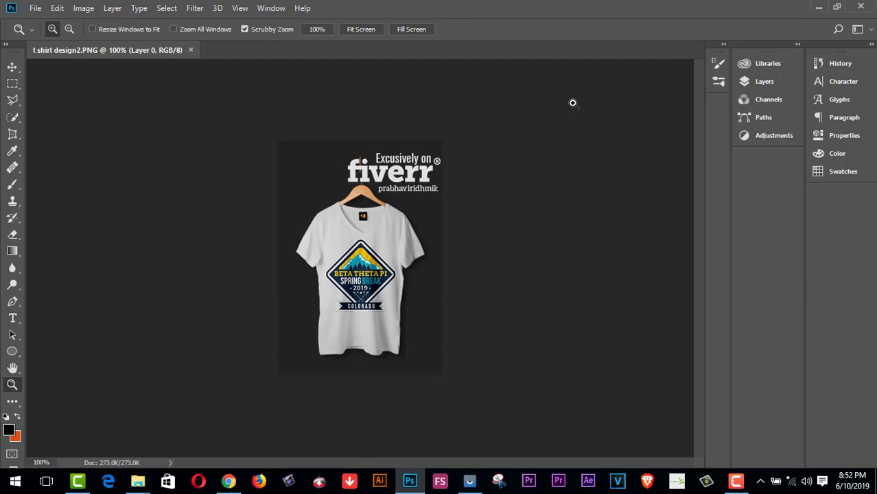
pyautogui.click(404, 323)
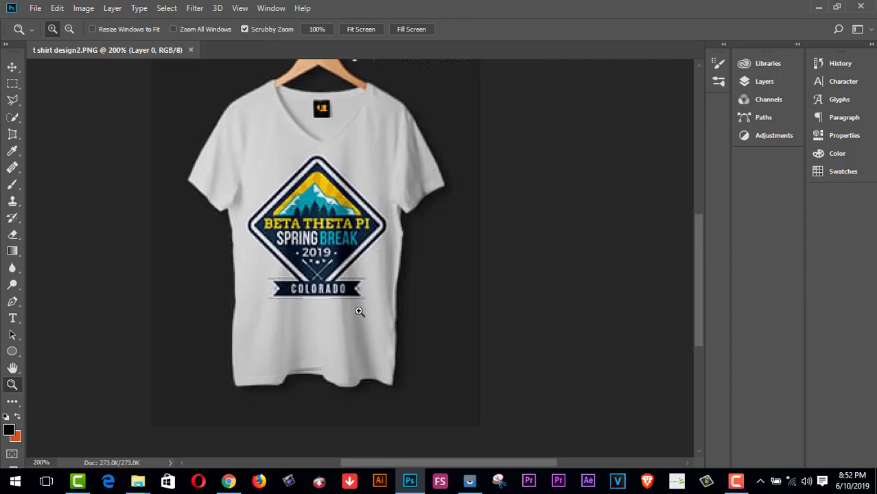
pyautogui.scroll(2, 356, 309)
pyautogui.scroll(1, 354, 386)
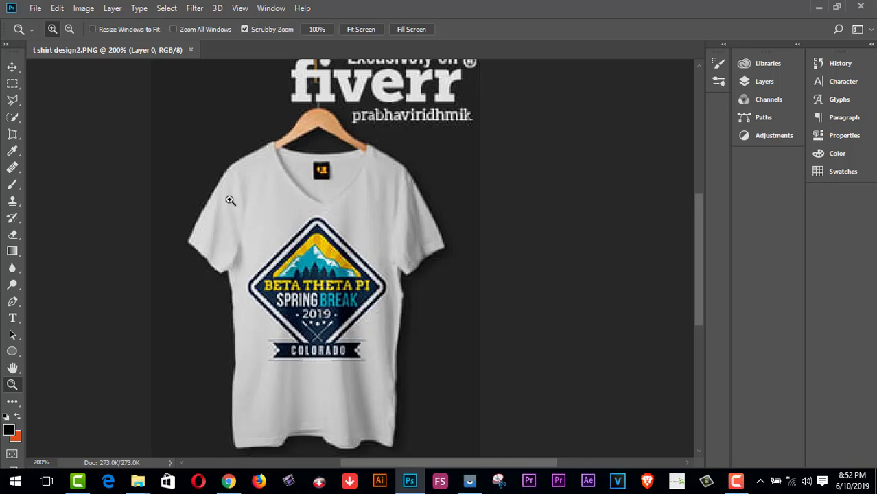
# Step: Open images (24).jpg from the Pictures folder and enlarge it to 300%
pyautogui.click(33, 9)
pyautogui.click(43, 35)
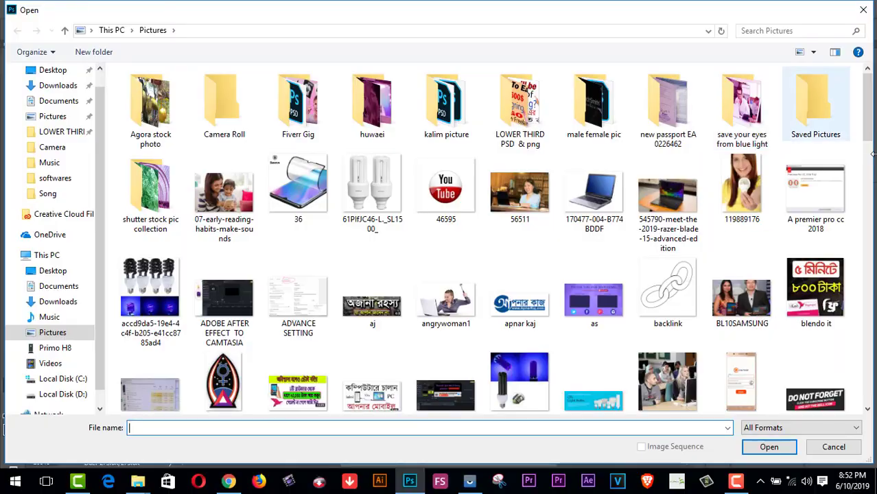
pyautogui.moveTo(868, 75); pyautogui.dragTo(868, 214)
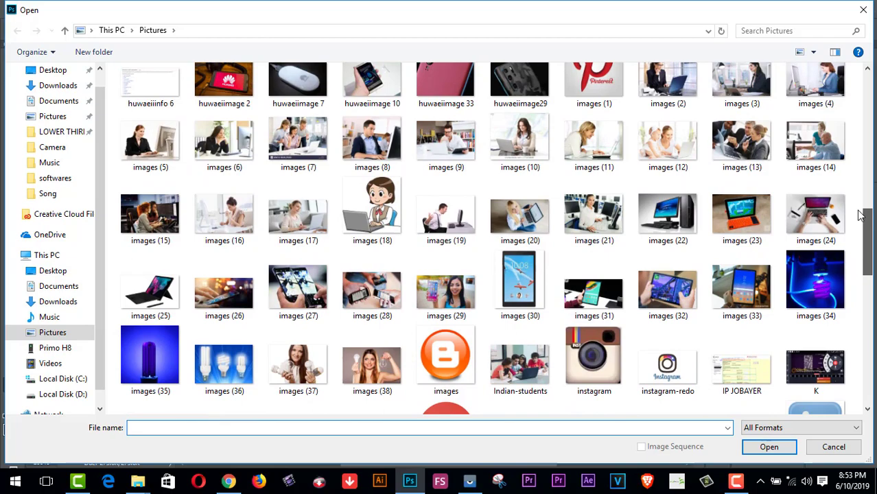
pyautogui.click(815, 214)
pyautogui.click(775, 448)
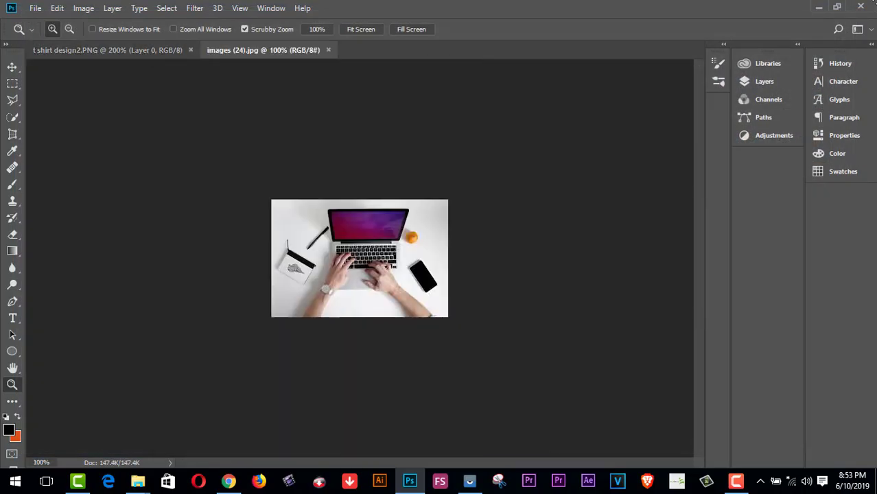
pyautogui.click(386, 307)
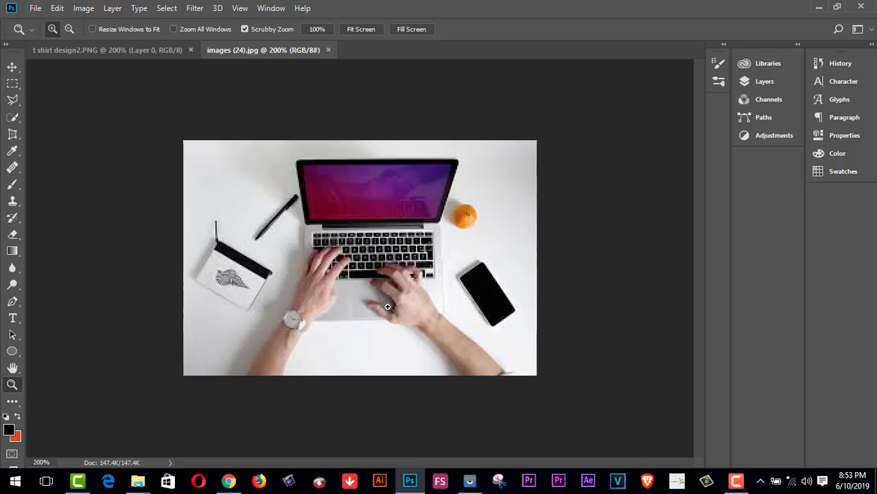
pyautogui.click(472, 157)
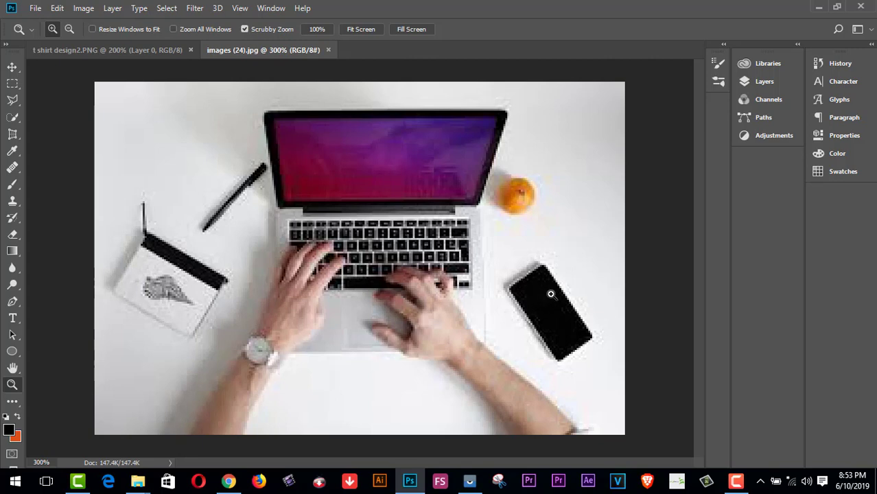
# Step: Select the black phone beside the laptop with a closed Polygonal Lasso outline just outside its edges
pyautogui.click(19, 103)
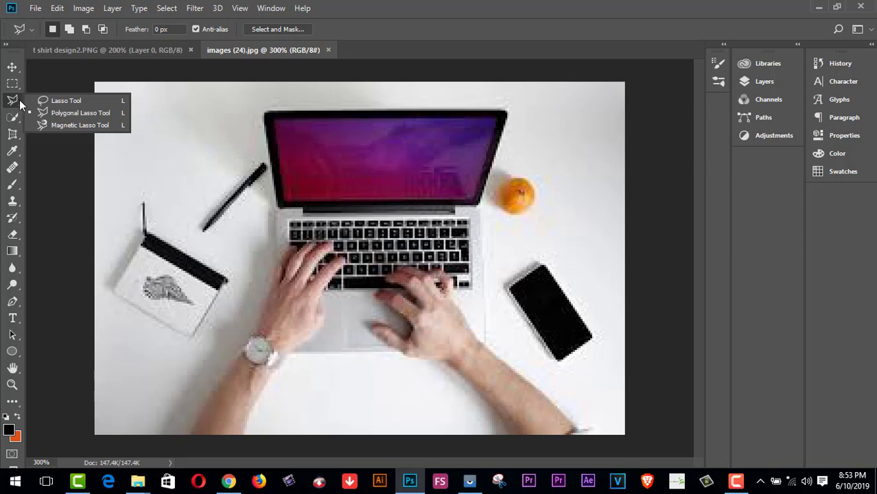
pyautogui.click(57, 118)
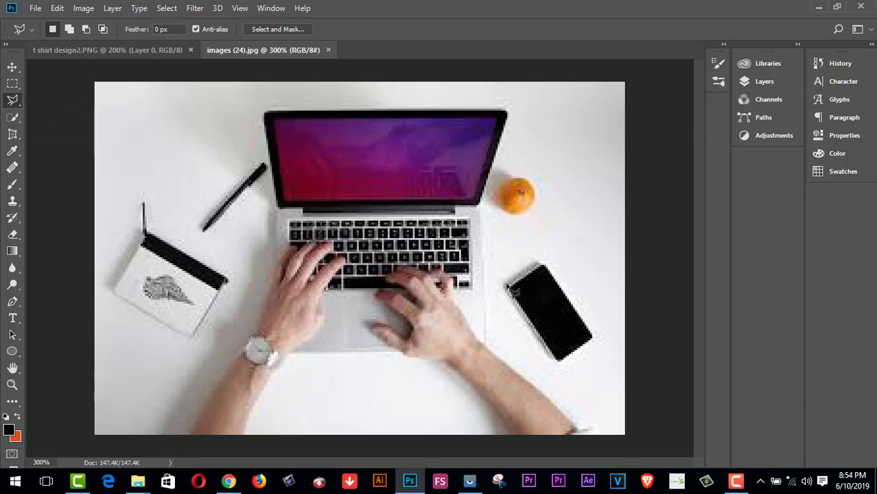
pyautogui.click(501, 280)
pyautogui.click(539, 257)
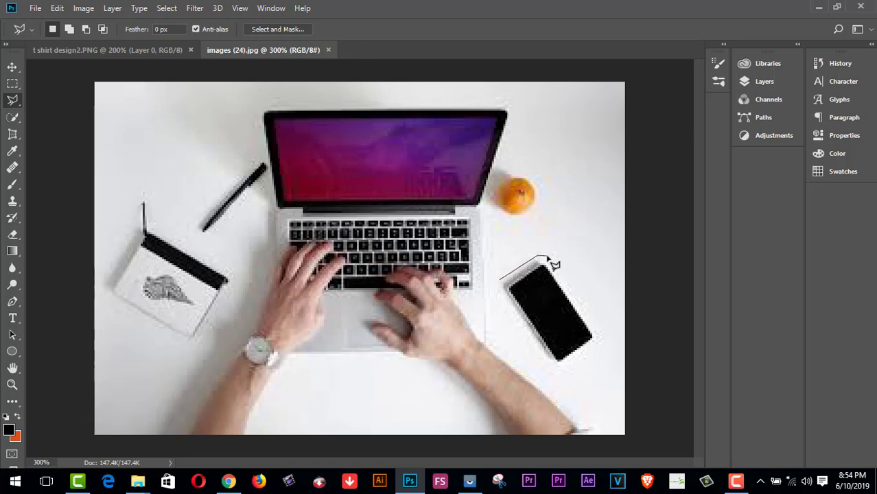
pyautogui.click(548, 259)
pyautogui.click(600, 340)
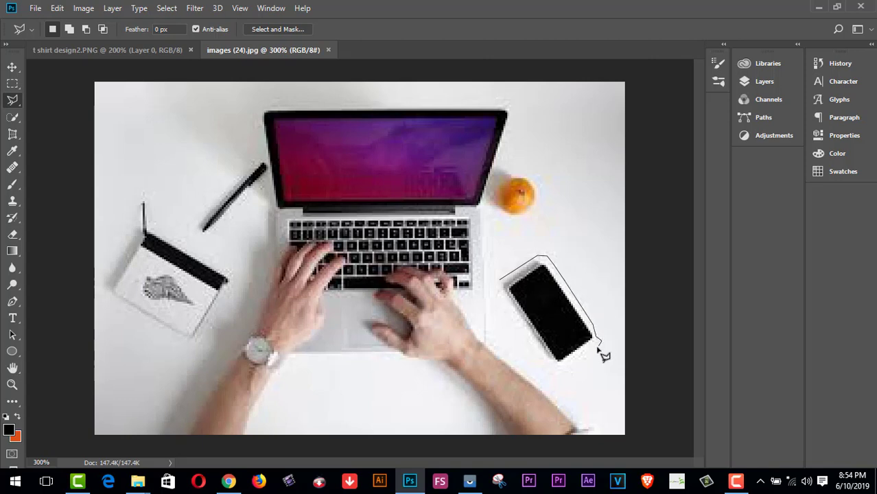
pyautogui.click(561, 370)
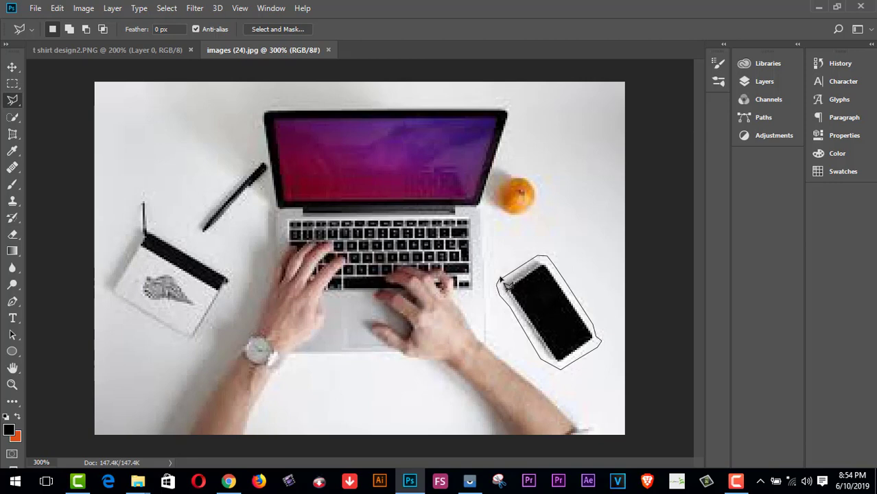
pyautogui.click(501, 280)
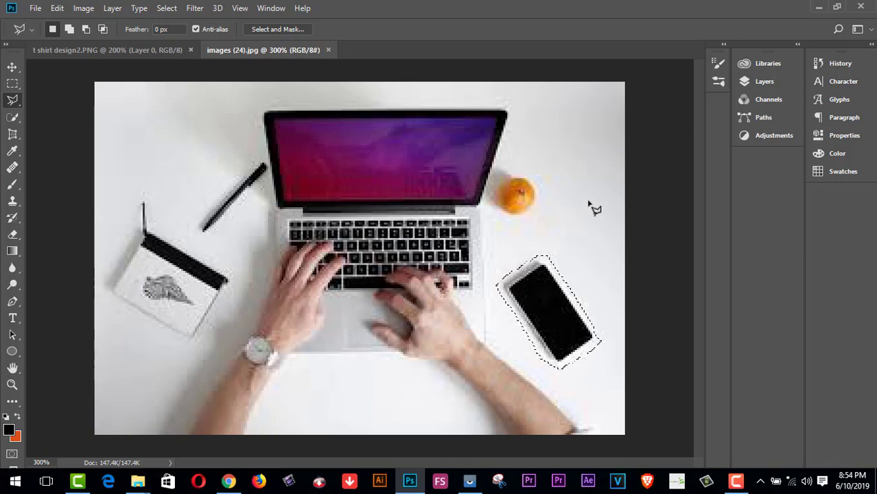
# Step: Fill the phone selection using Content-Aware contents and Normal blending mode to remove the phone
pyautogui.click(57, 9)
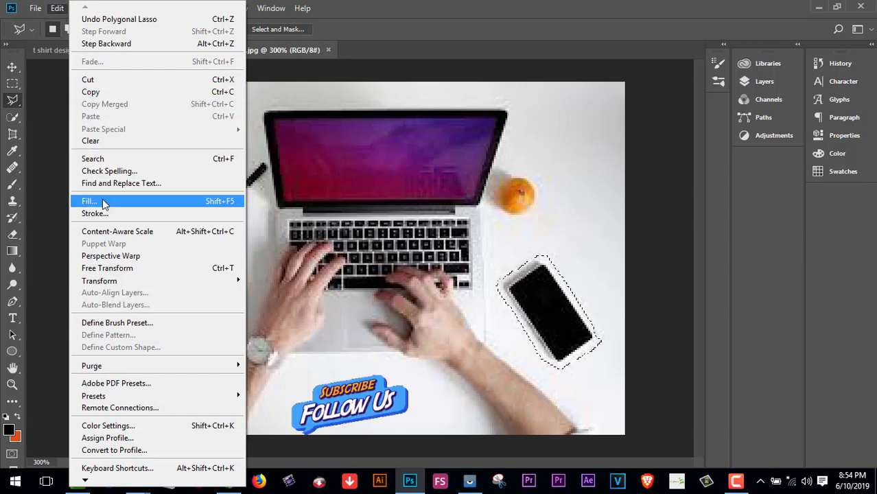
pyautogui.click(196, 203)
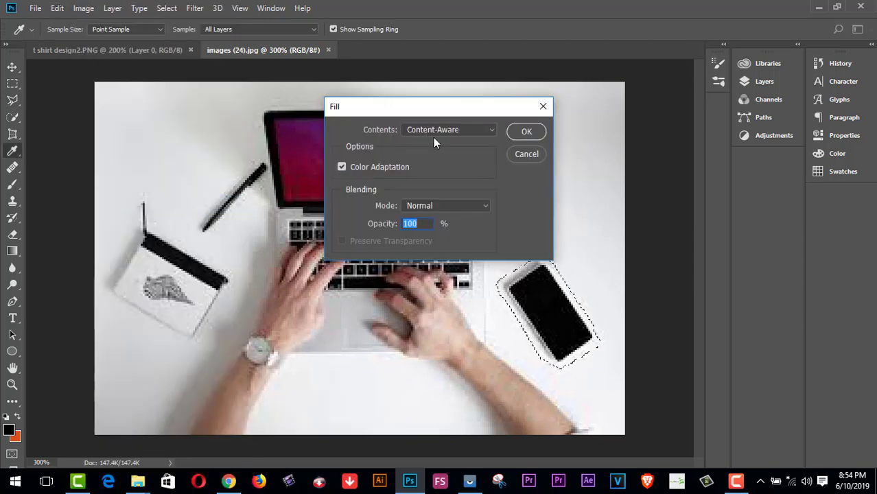
pyautogui.click(492, 130)
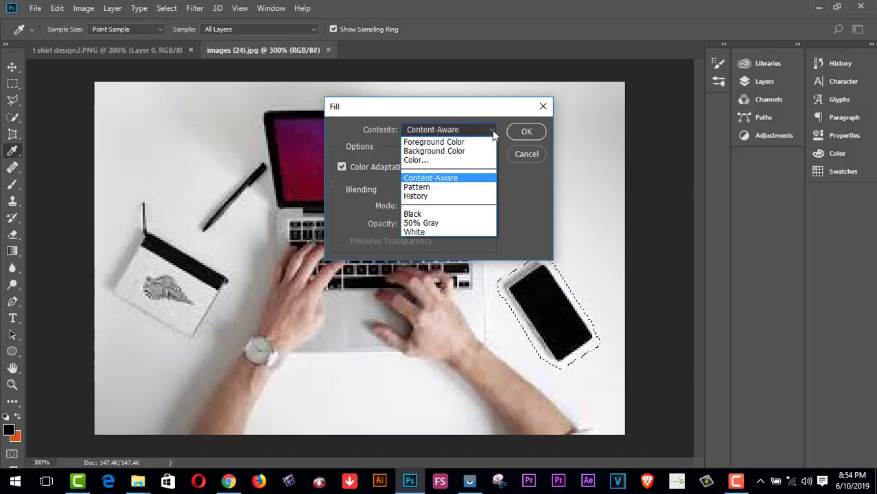
pyautogui.click(453, 178)
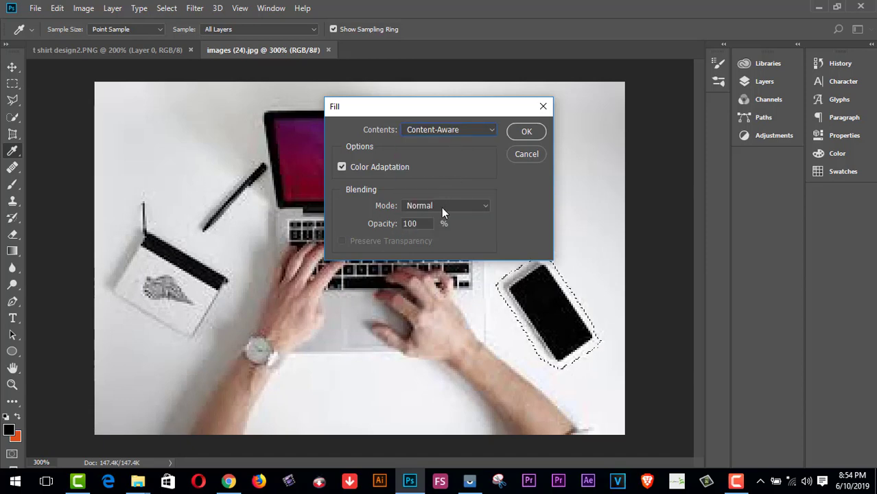
pyautogui.click(442, 209)
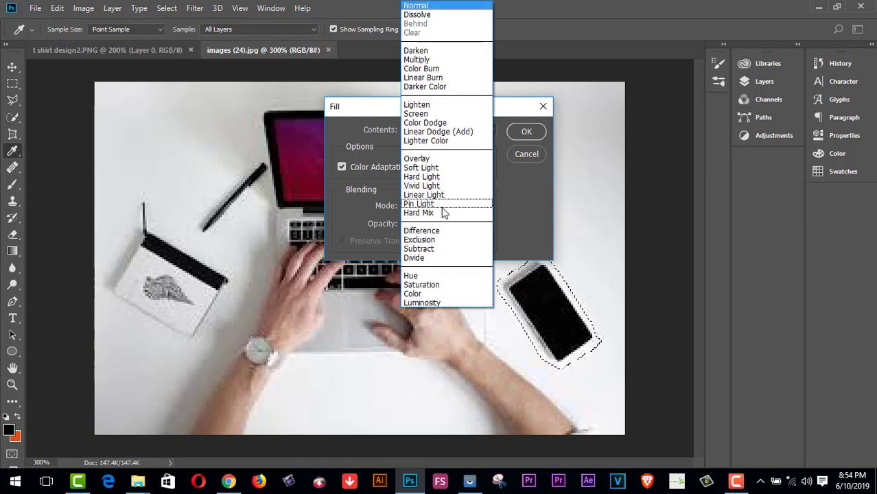
pyautogui.click(433, 6)
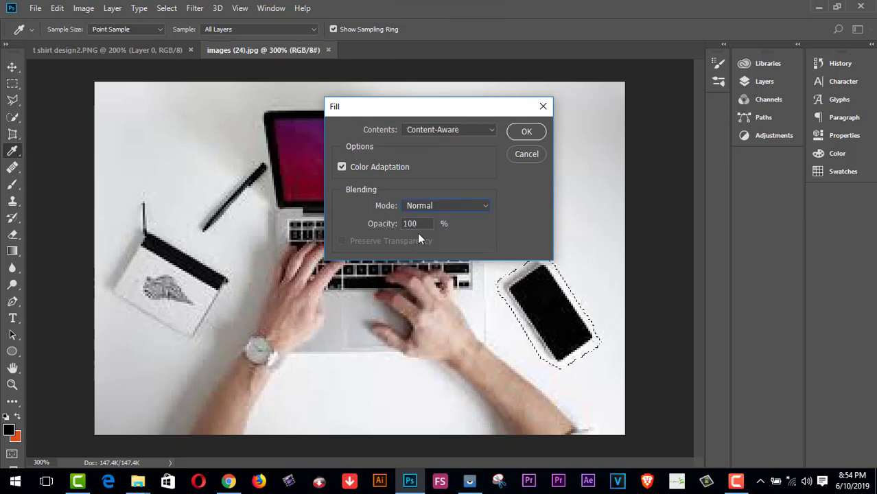
pyautogui.click(527, 130)
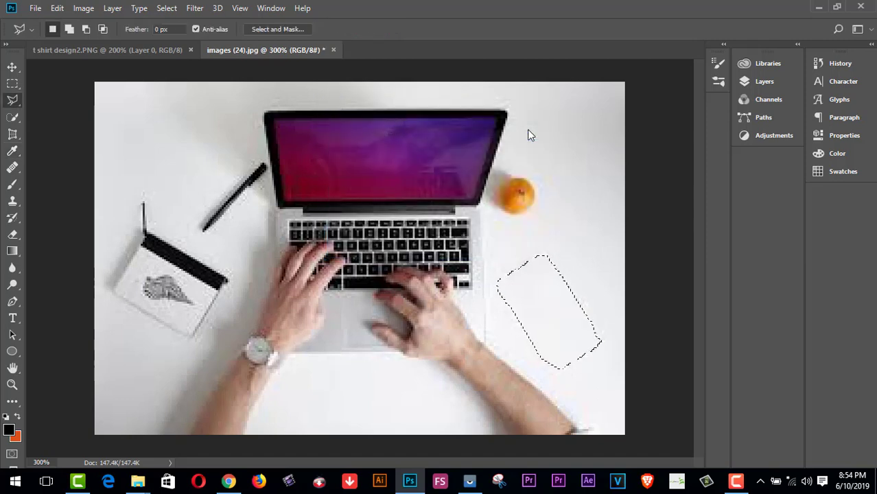
# Step: Outline the orange beside the laptop with the Polygonal Lasso, remove it with a Content-Aware fill, and clear the selection
pyautogui.click(563, 378)
pyautogui.moveTo(497, 168)
pyautogui.mouseDown()
pyautogui.moveTo(537, 182)
pyautogui.moveTo(538, 210)
pyautogui.moveTo(505, 220)
pyautogui.moveTo(486, 203)
pyautogui.mouseUp()
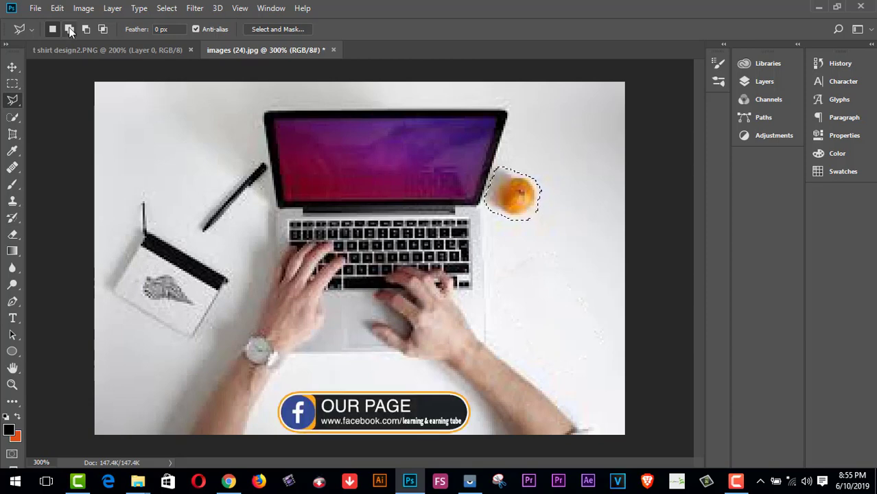
pyautogui.click(57, 8)
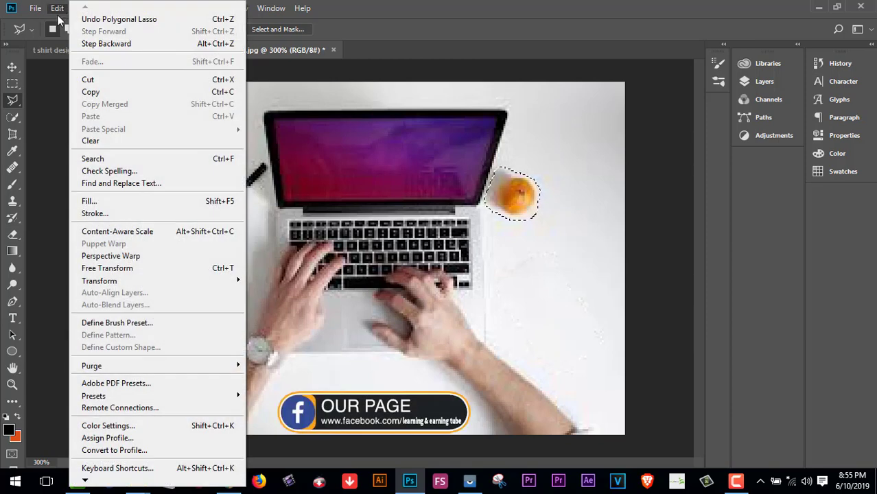
pyautogui.click(89, 201)
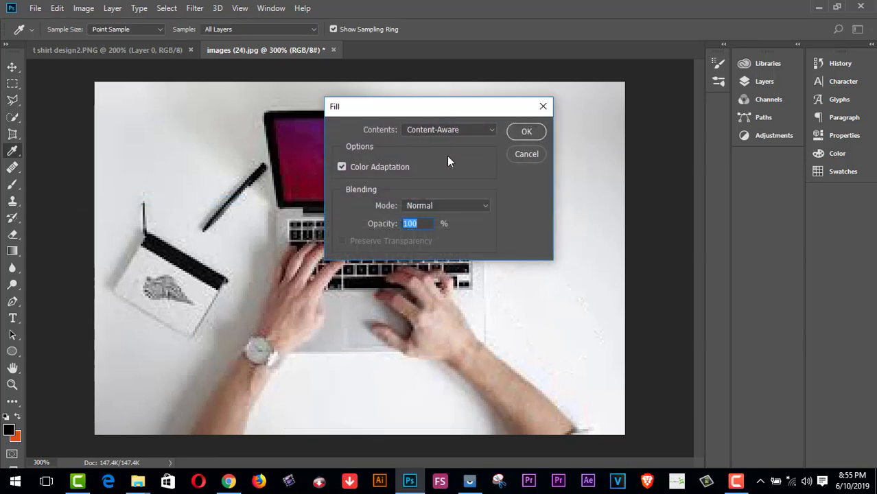
pyautogui.click(526, 132)
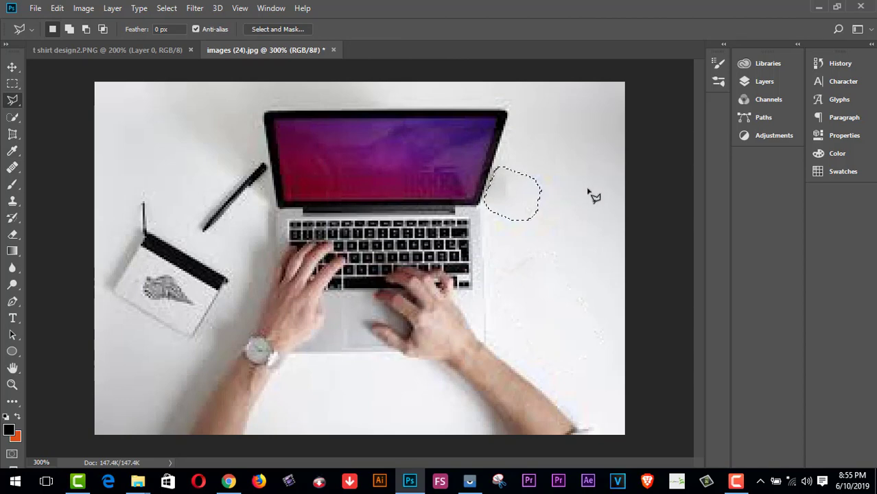
pyautogui.hotkey('ctrl', 'd')
# Step: Switch to the t shirt design2.PNG image and enlarge it to 300% around the upper half of the shirt
pyautogui.click(144, 51)
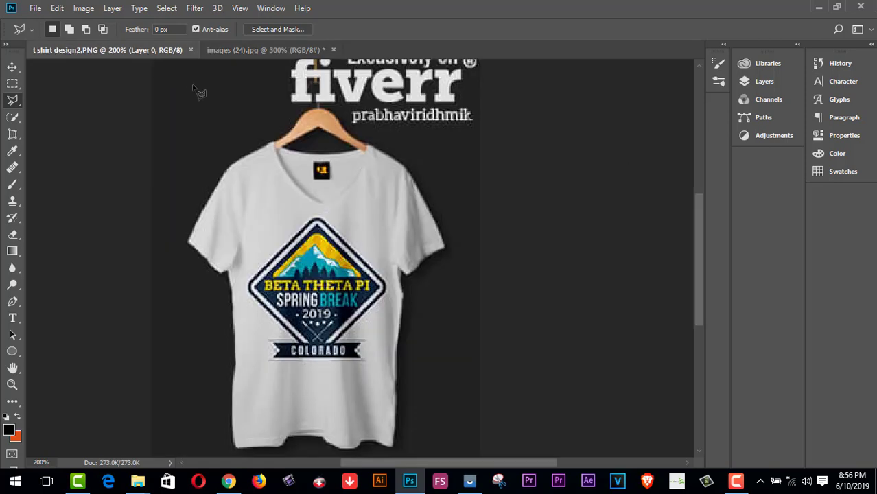
pyautogui.click(12, 385)
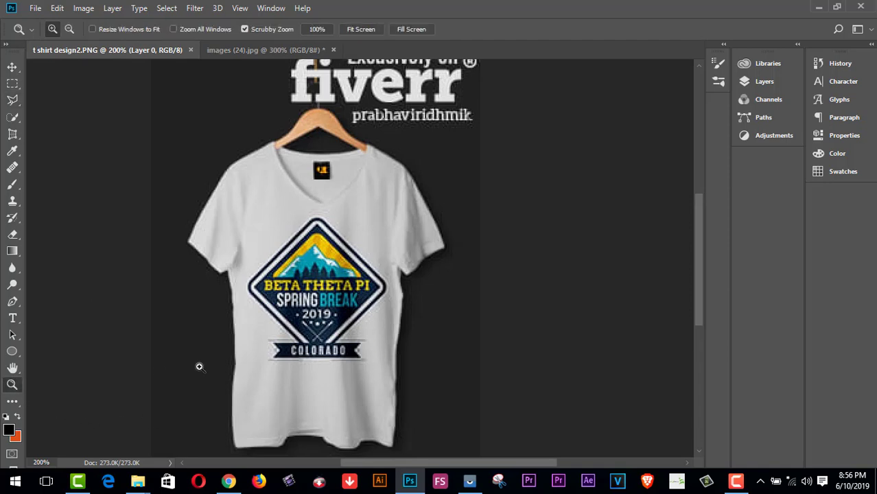
pyautogui.click(319, 357)
pyautogui.scroll(3, 325, 330)
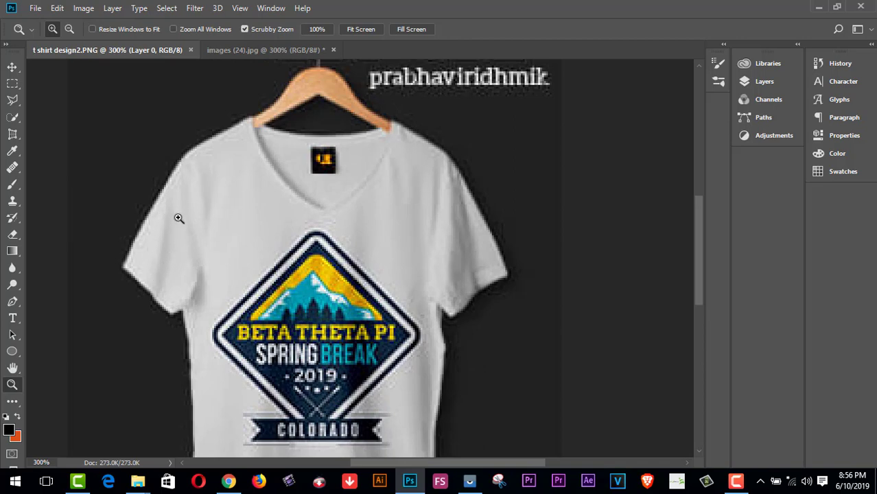
# Step: Outline the narrow vertical fold below the shirt's left shoulder with a closed Polygonal Lasso selection
pyautogui.click(12, 100)
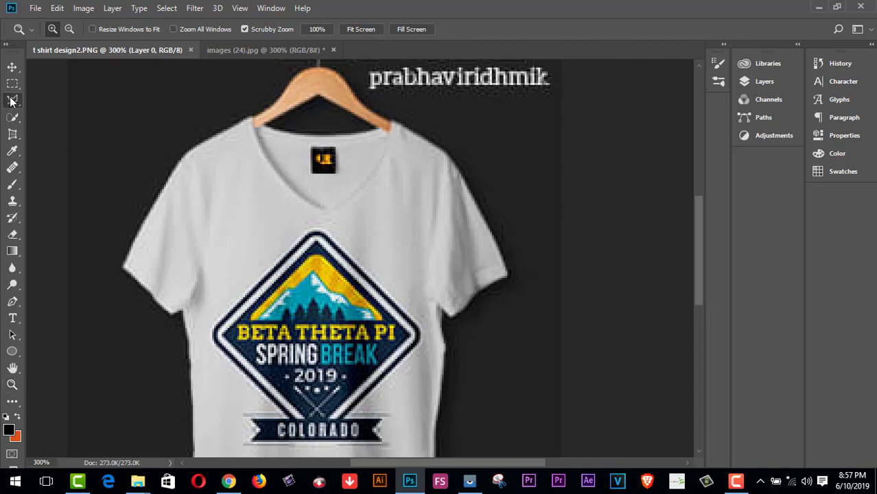
pyautogui.click(196, 172)
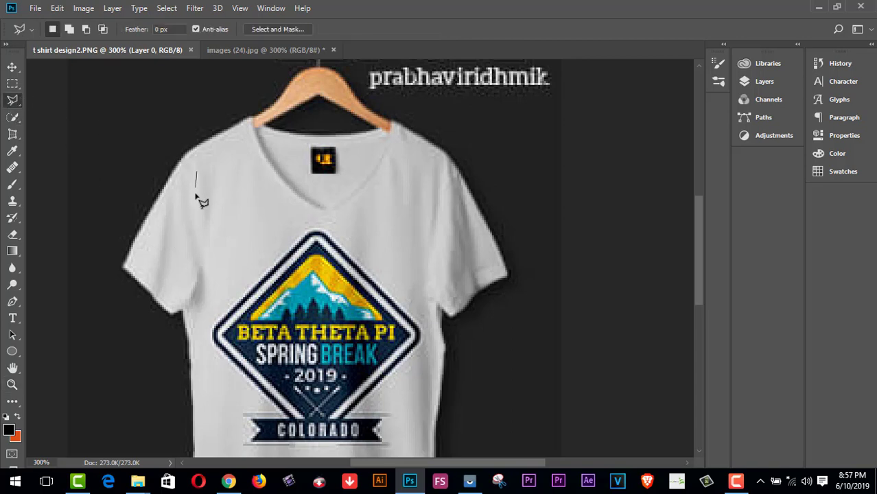
pyautogui.click(203, 251)
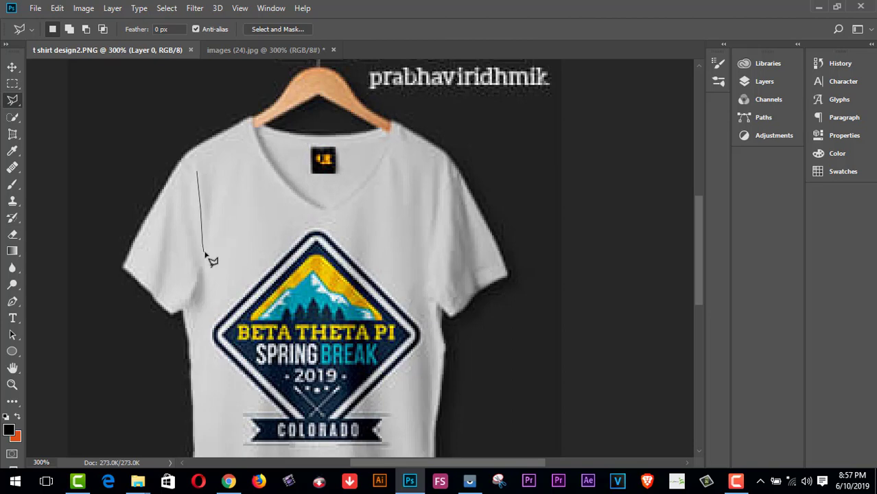
pyautogui.click(219, 206)
pyautogui.click(219, 180)
pyautogui.click(211, 169)
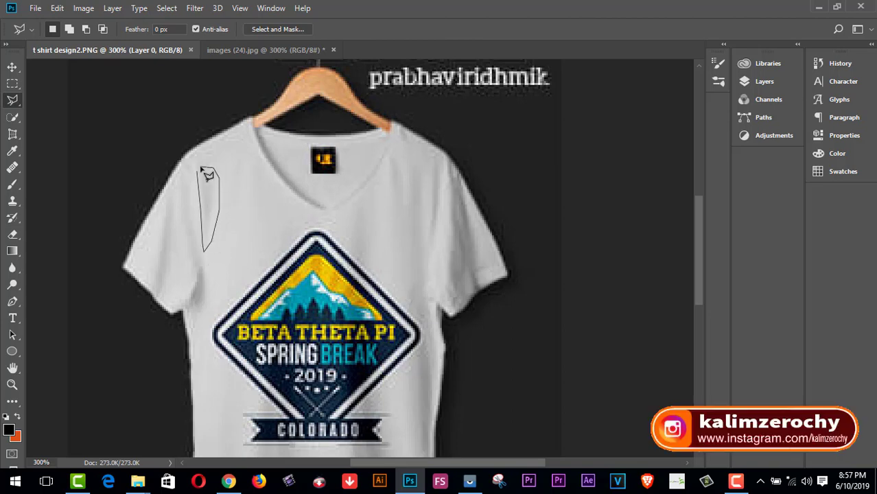
pyautogui.click(198, 171)
# Step: Fill the shoulder fold selection using Content-Aware contents, Normal mode and 100% opacity, and clear the selection
pyautogui.click(56, 9)
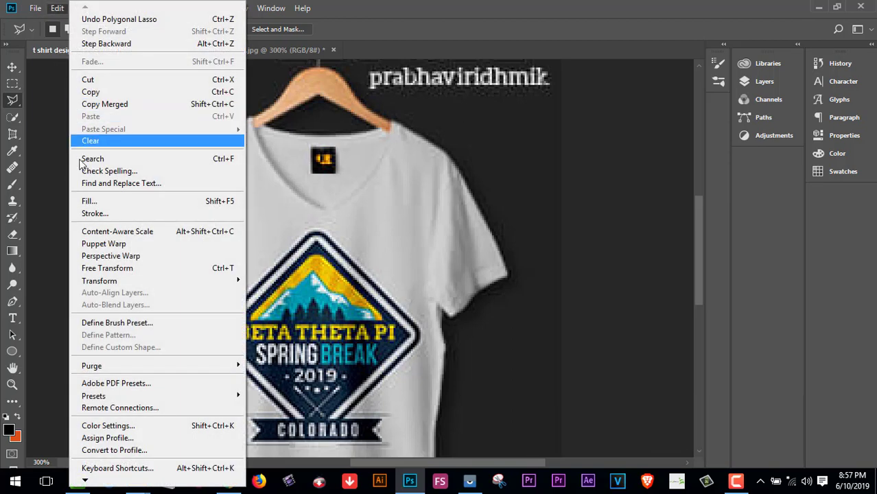
pyautogui.click(88, 201)
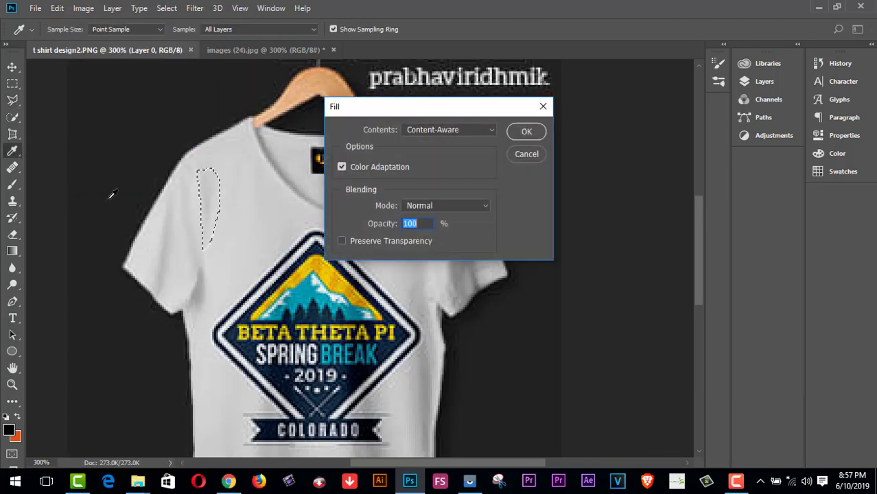
pyautogui.click(538, 133)
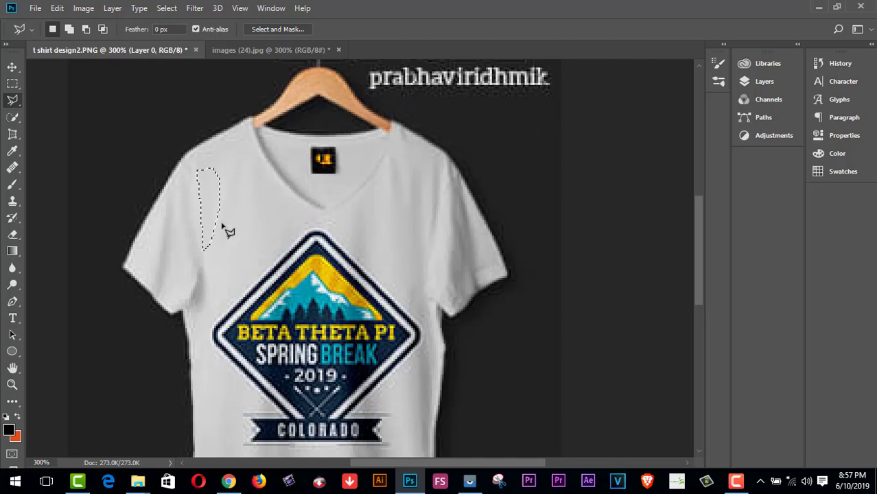
pyautogui.hotkey('ctrl', 'd')
# Step: Outline the long crease down the left sleeve with the Polygonal Lasso, remove it with a Content-Aware fill, and clear the selection
pyautogui.click(152, 289)
pyautogui.click(166, 196)
pyautogui.click(180, 206)
pyautogui.doubleClick(176, 232)
pyautogui.click(57, 10)
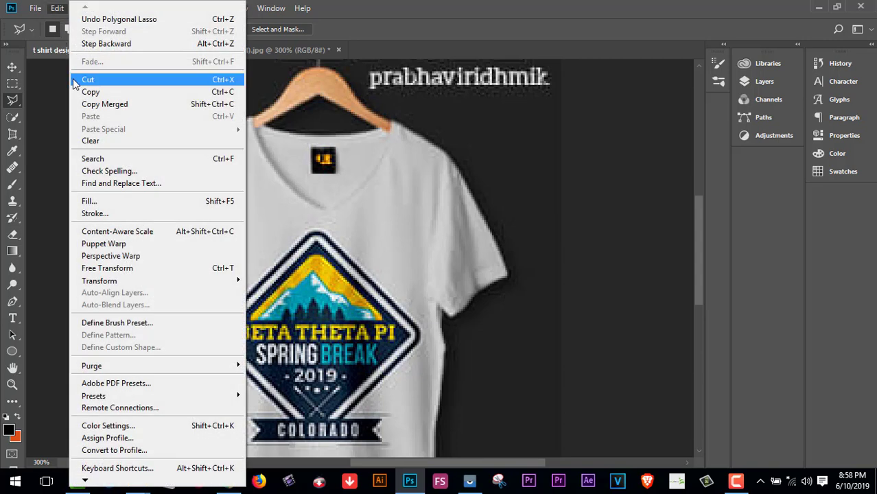
pyautogui.click(93, 203)
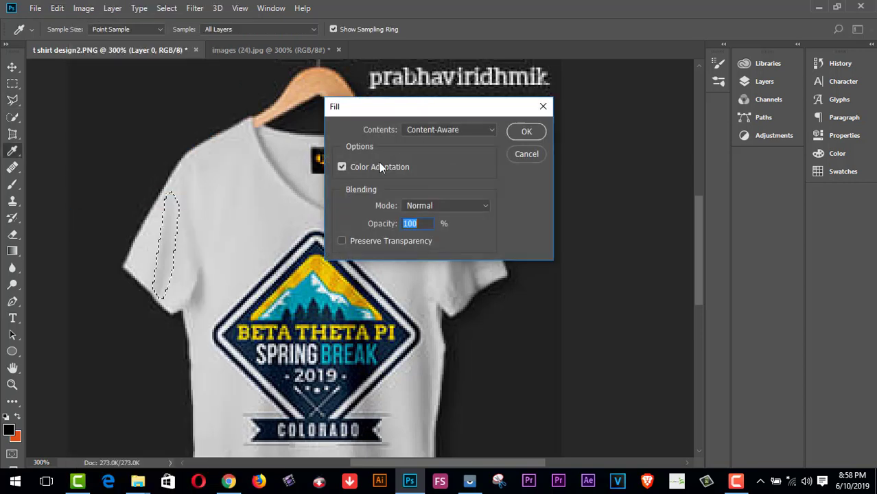
pyautogui.click(524, 133)
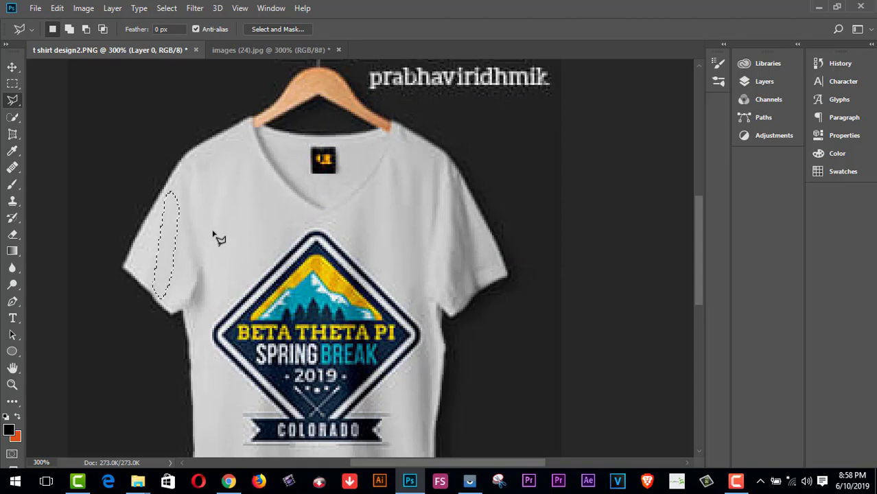
pyautogui.hotkey('ctrl', 'd')
# Step: Outline the dark crease at the left armpit with the Polygonal Lasso, remove it with a Content-Aware fill, and clear the selection
pyautogui.click(180, 306)
pyautogui.click(201, 258)
pyautogui.click(184, 312)
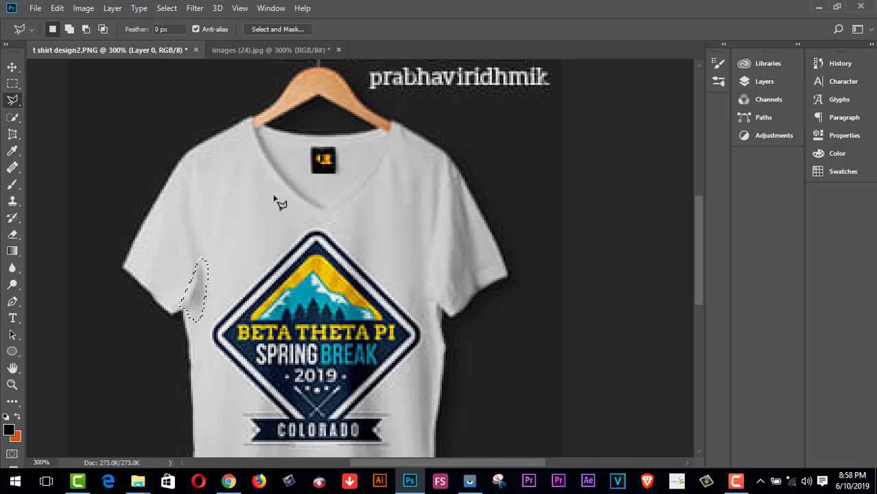
pyautogui.click(57, 9)
pyautogui.click(86, 201)
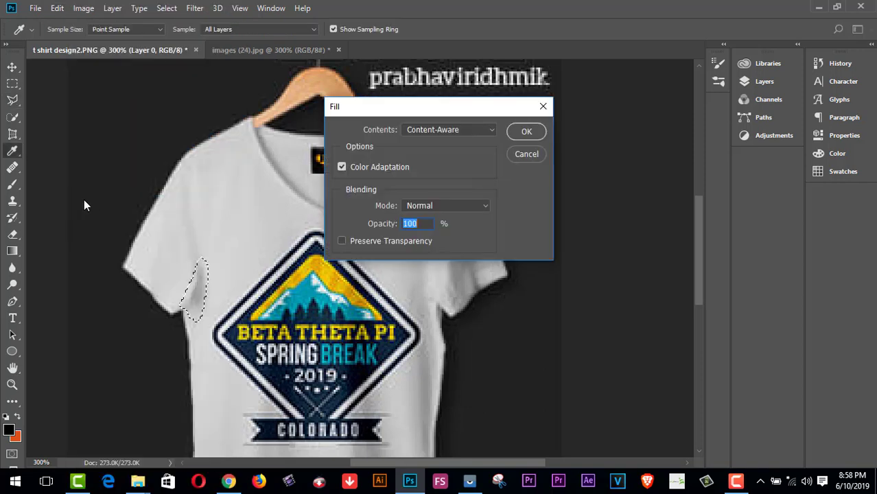
pyautogui.click(527, 131)
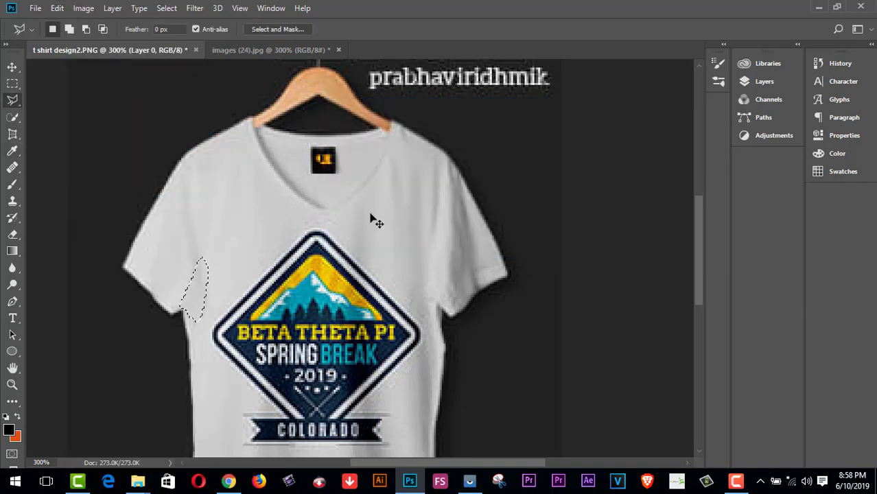
pyautogui.hotkey('ctrl', 'd')
# Step: Outline the seam between the left sleeve and the shirt body, from shoulder to armpit, with a closed Polygonal Lasso selection
pyautogui.click(192, 289)
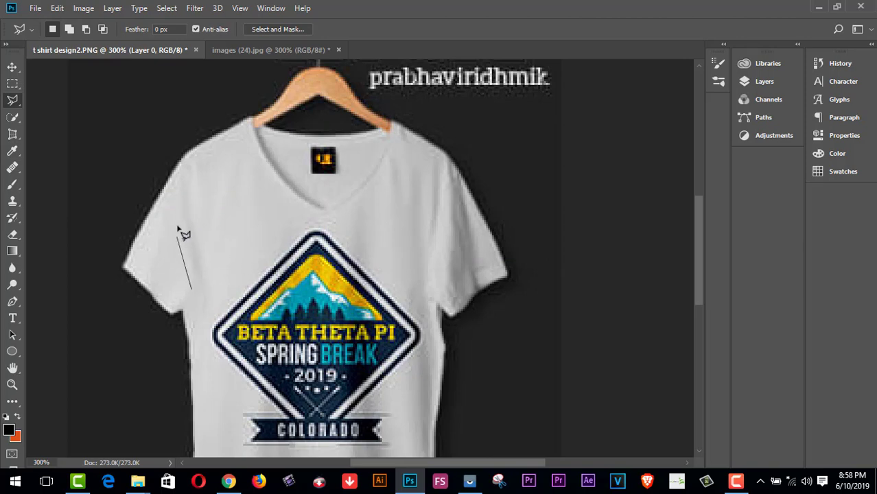
pyautogui.click(178, 203)
pyautogui.click(186, 173)
pyautogui.click(193, 184)
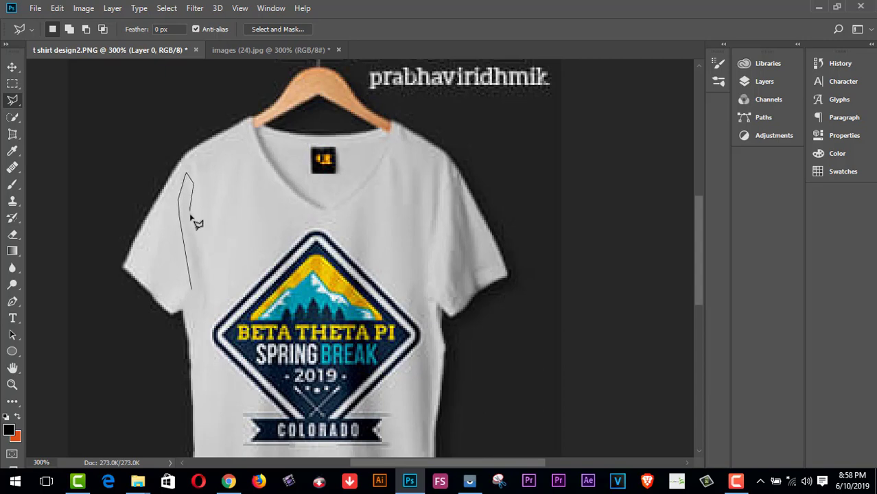
pyautogui.click(191, 217)
pyautogui.click(204, 246)
pyautogui.click(209, 272)
pyautogui.click(200, 293)
pyautogui.click(190, 259)
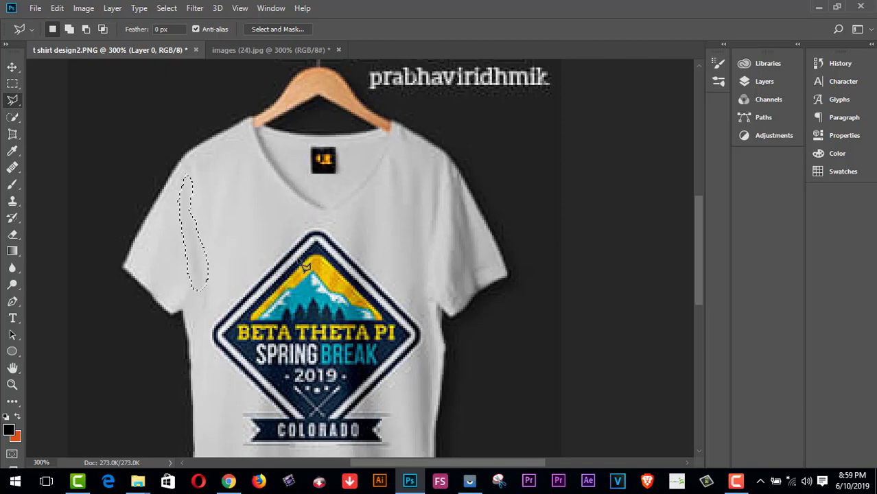
# Step: Fill the sleeve seam selection using Content-Aware contents, Normal mode and 100% opacity, and clear the selection
pyautogui.click(57, 8)
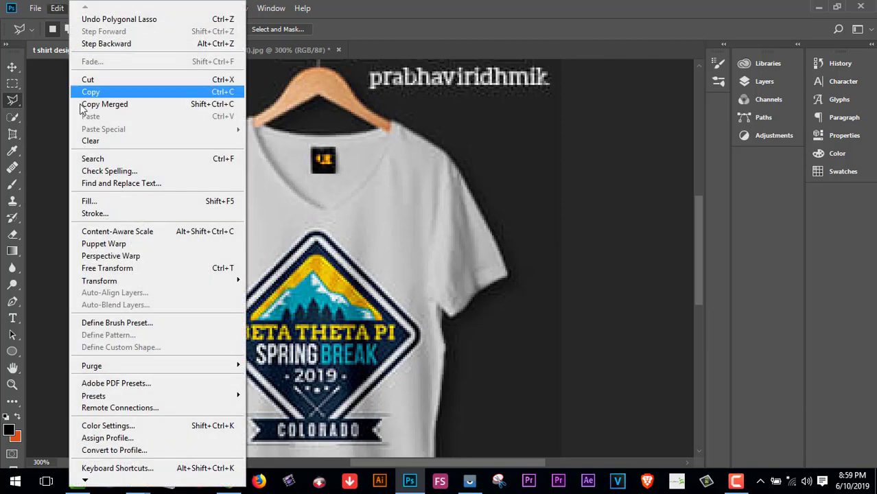
pyautogui.click(88, 202)
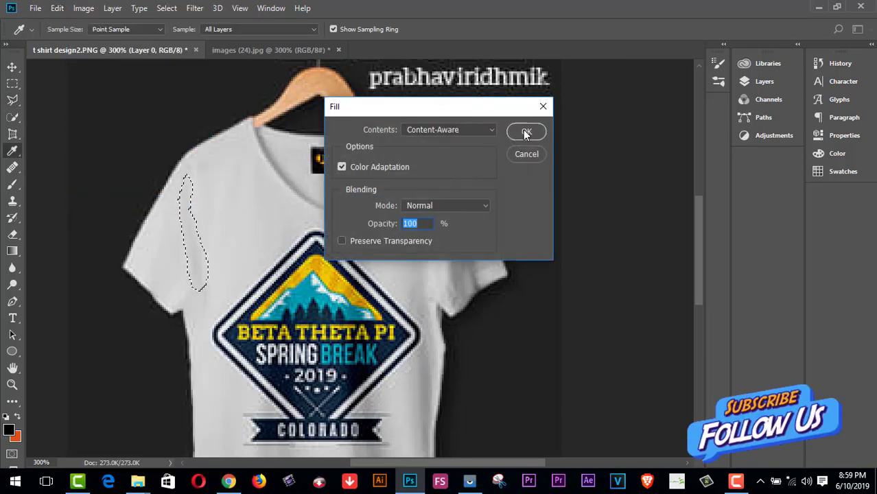
pyautogui.click(526, 132)
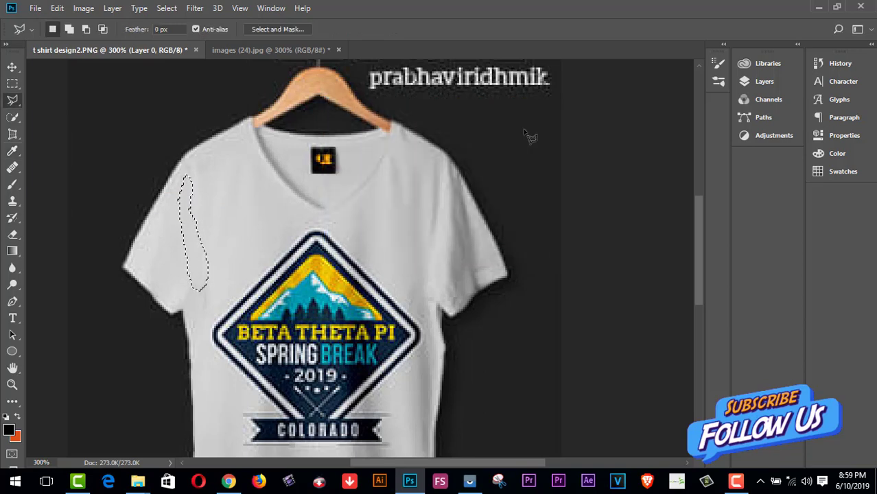
pyautogui.hotkey('ctrl', 'd')
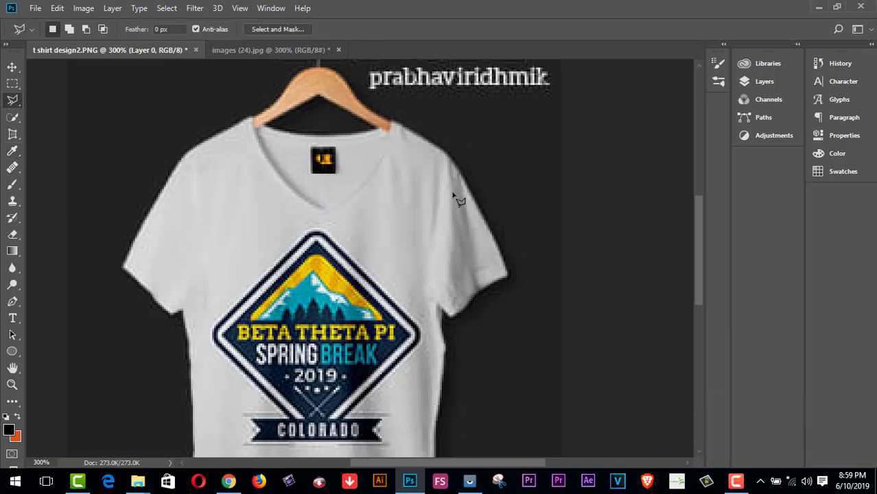
# Step: Review the retouched T-shirt from collar to hem and return to the images (24).jpg desk photo
pyautogui.scroll(-3, 437, 229)
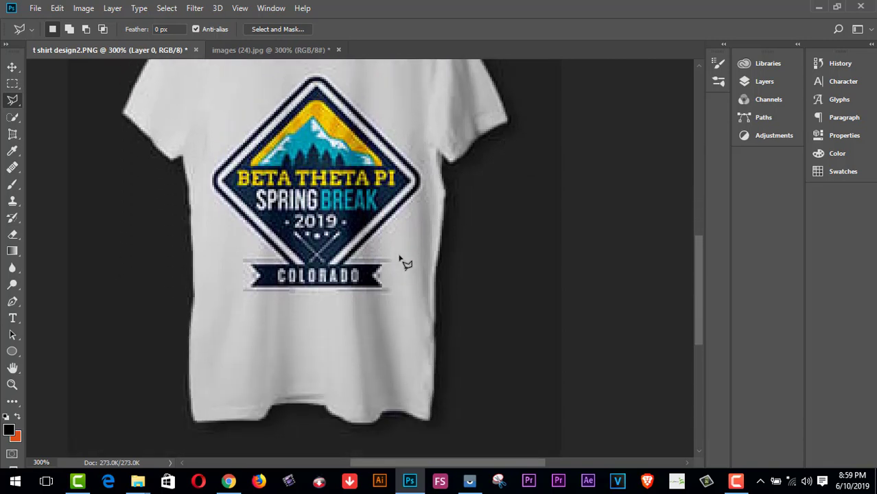
pyautogui.scroll(3, 404, 263)
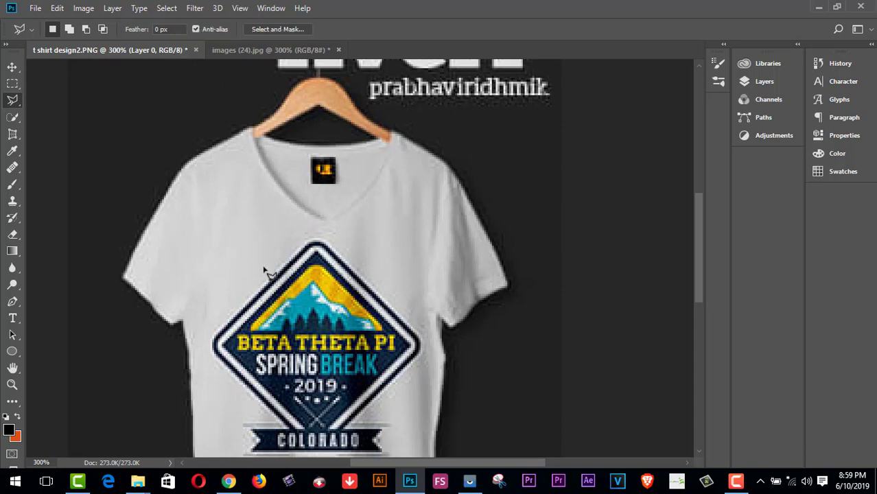
pyautogui.scroll(-3, 302, 281)
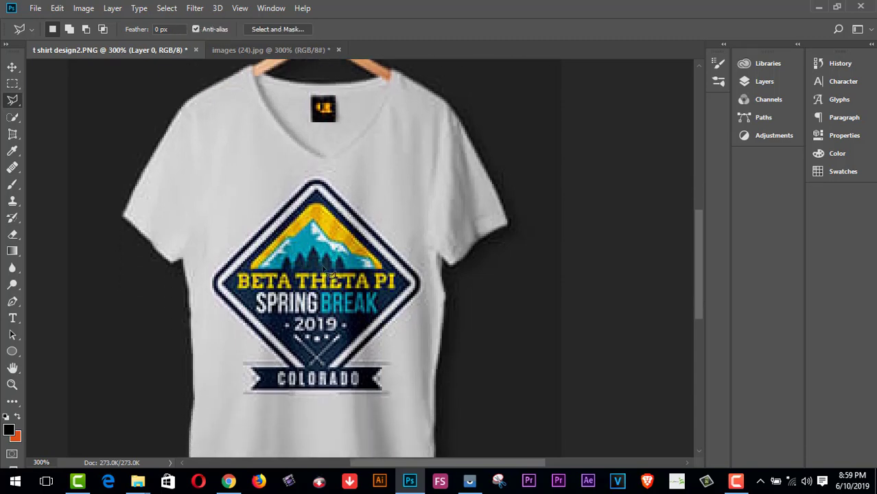
pyautogui.scroll(3, 331, 274)
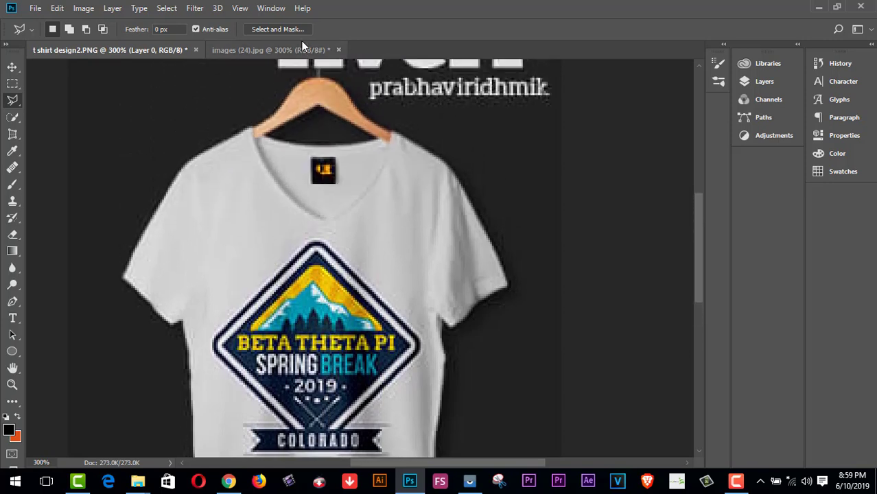
pyautogui.click(295, 53)
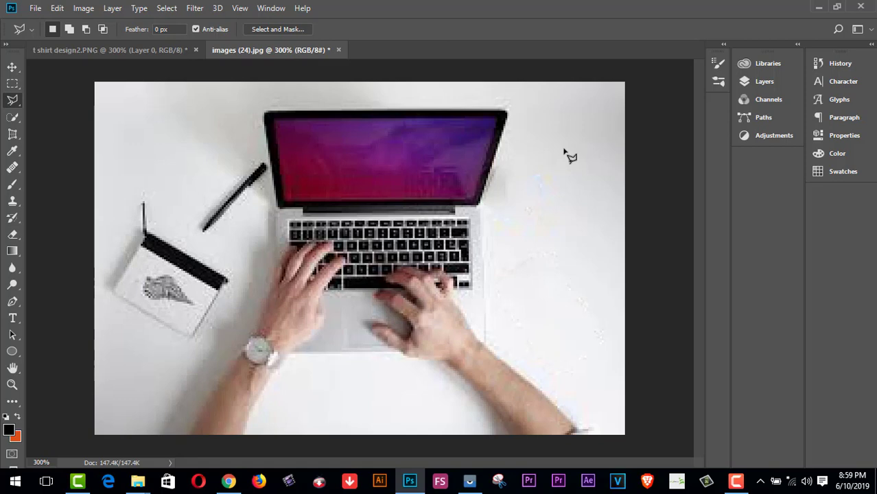
pyautogui.click(476, 481)
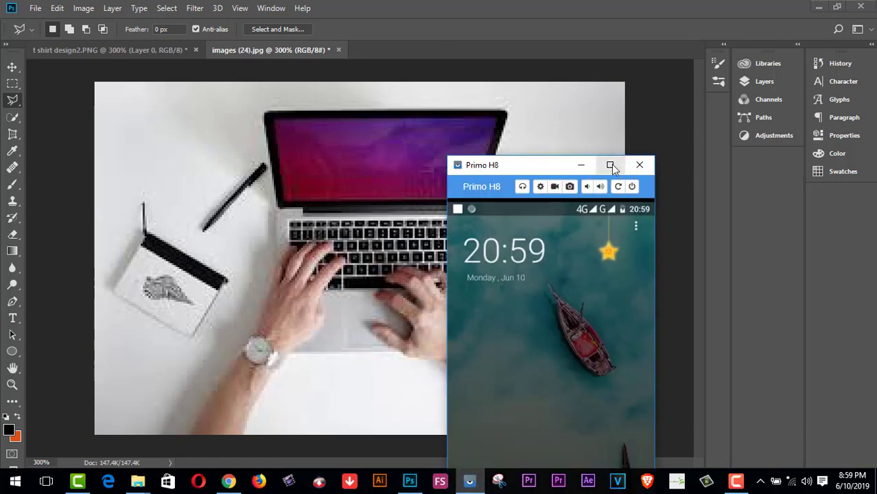
pyautogui.click(611, 164)
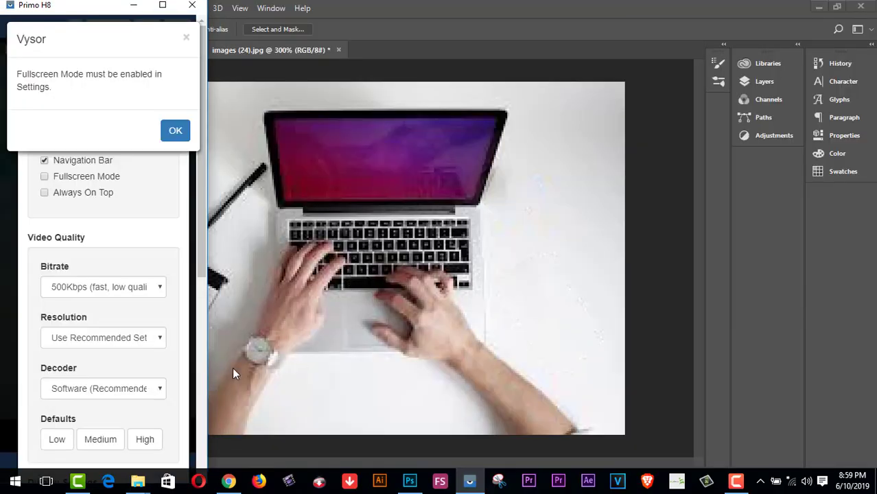
pyautogui.click(175, 131)
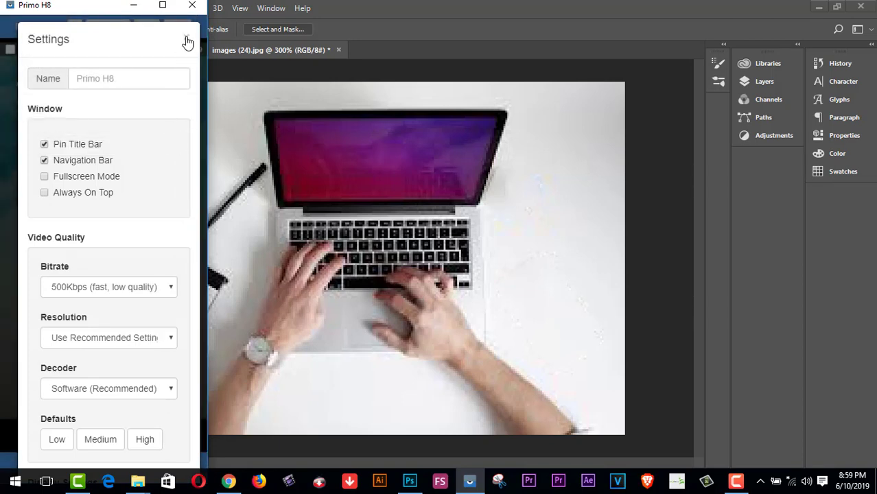
pyautogui.click(192, 6)
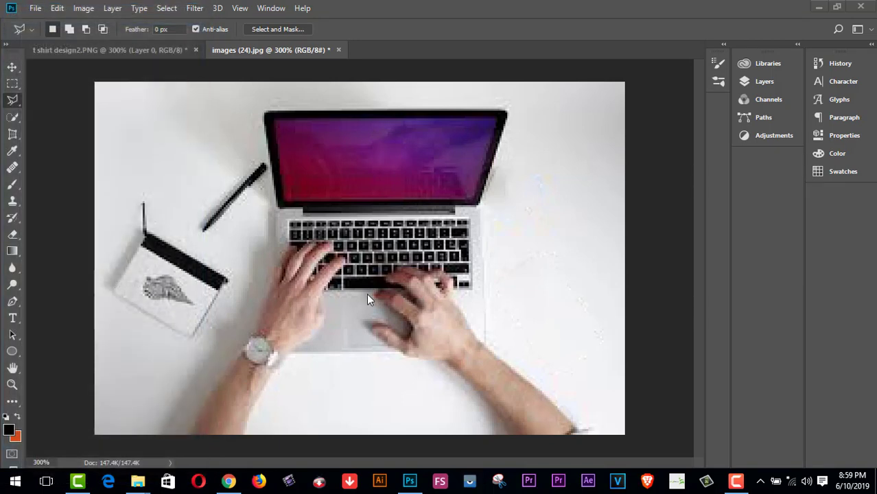